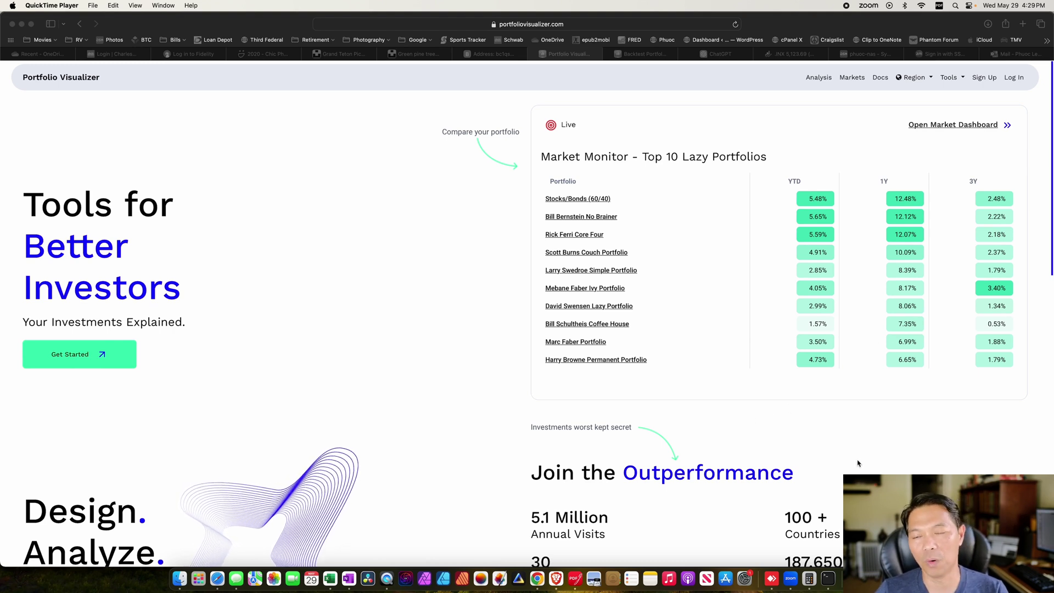
Step: In Safari, open Portfolio Visualizer's Backtest Portfolio tool to show the VTI/VNQ/VXUS/BND sample results
click(955, 81)
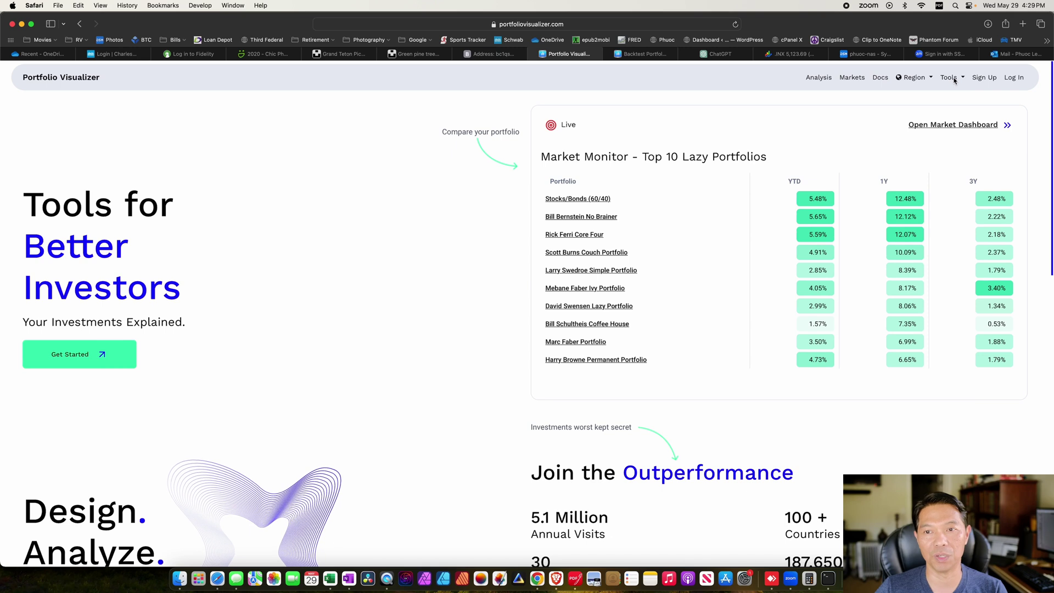
click(955, 80)
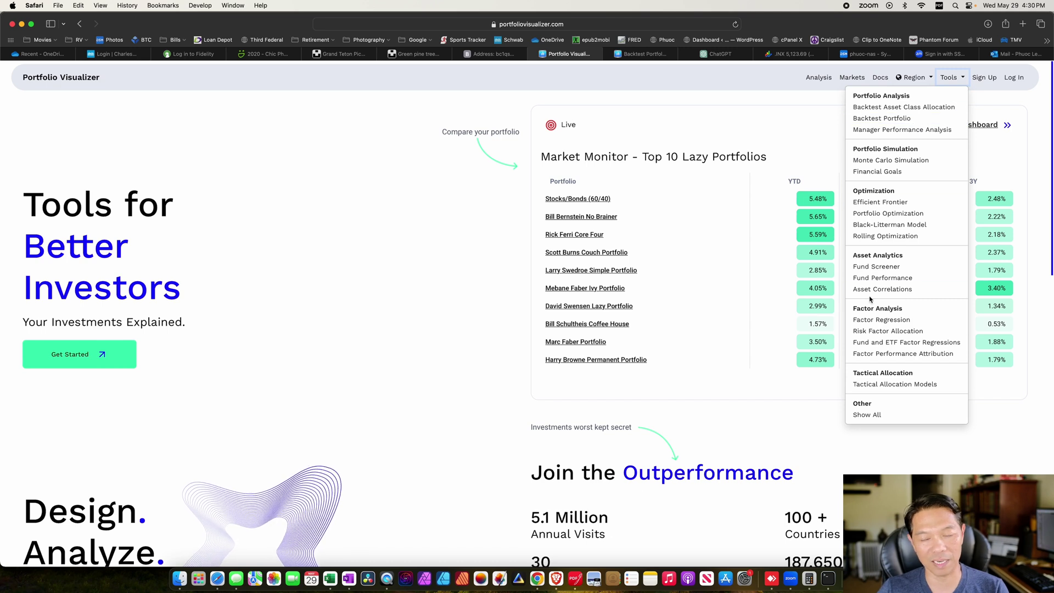
click(895, 295)
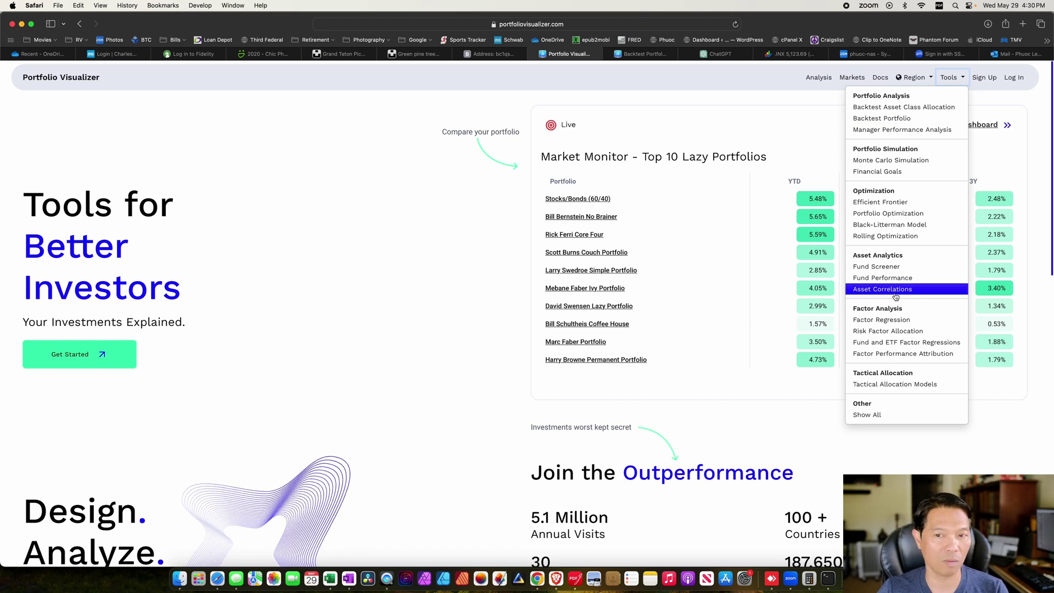
click(878, 120)
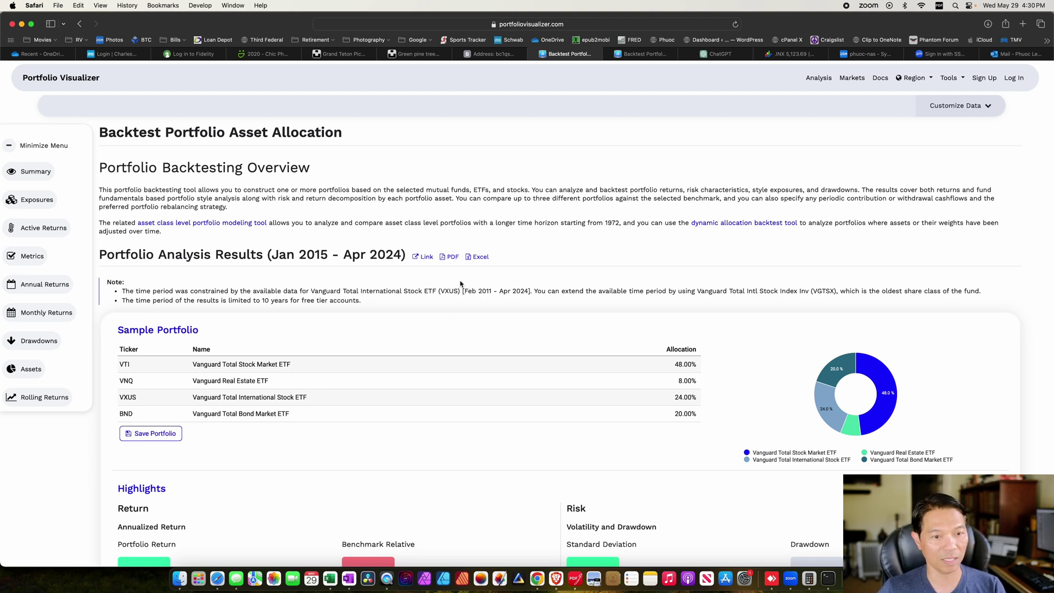
Step: Highlight the VXUS data-availability note and the free-tier 10-year limit, then clear the selection
drag(443, 291, 461, 292)
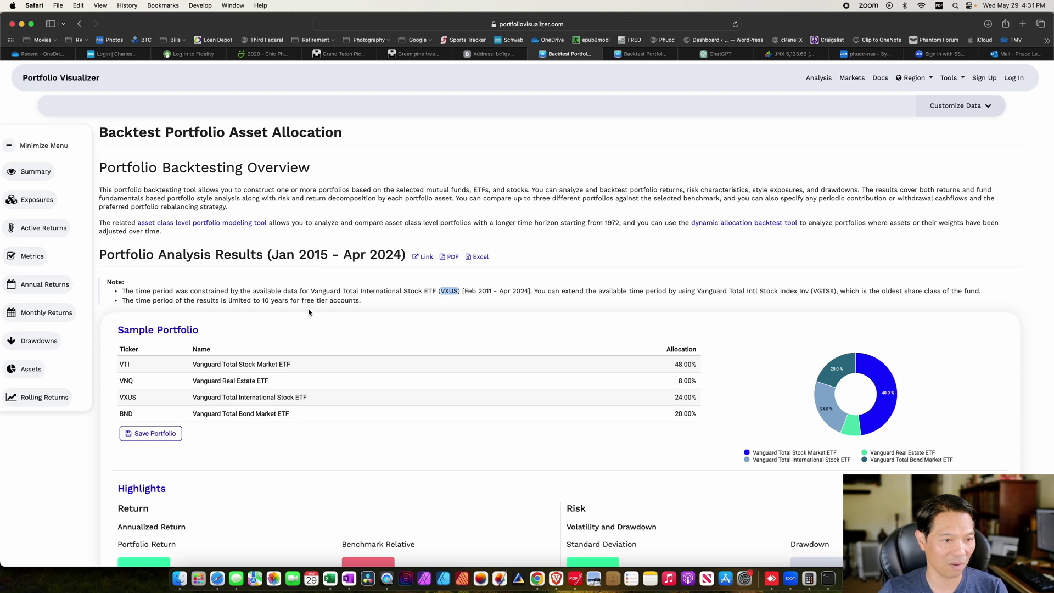
drag(362, 302, 222, 301)
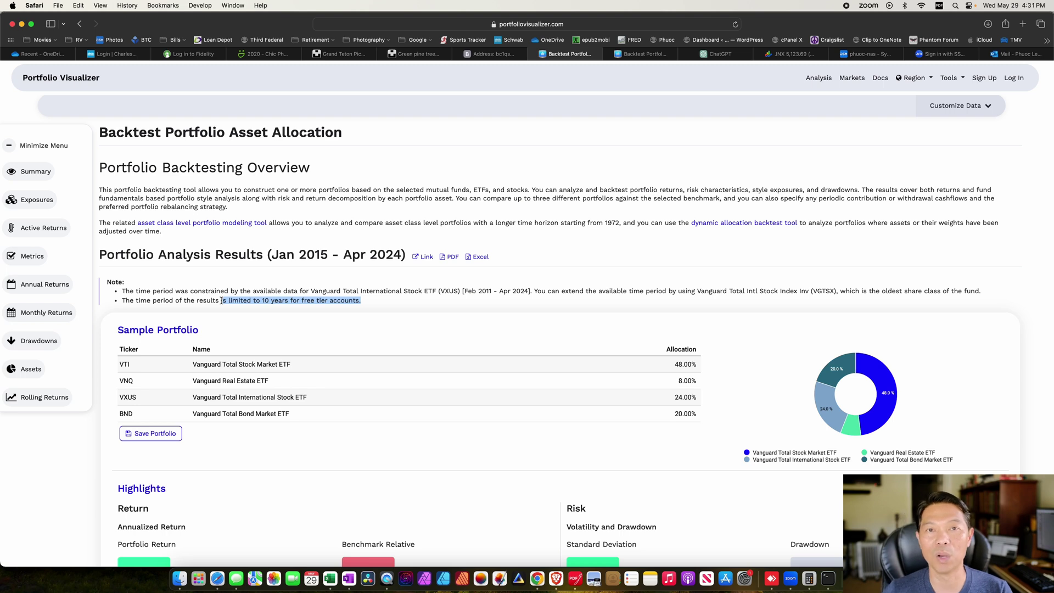
click(395, 312)
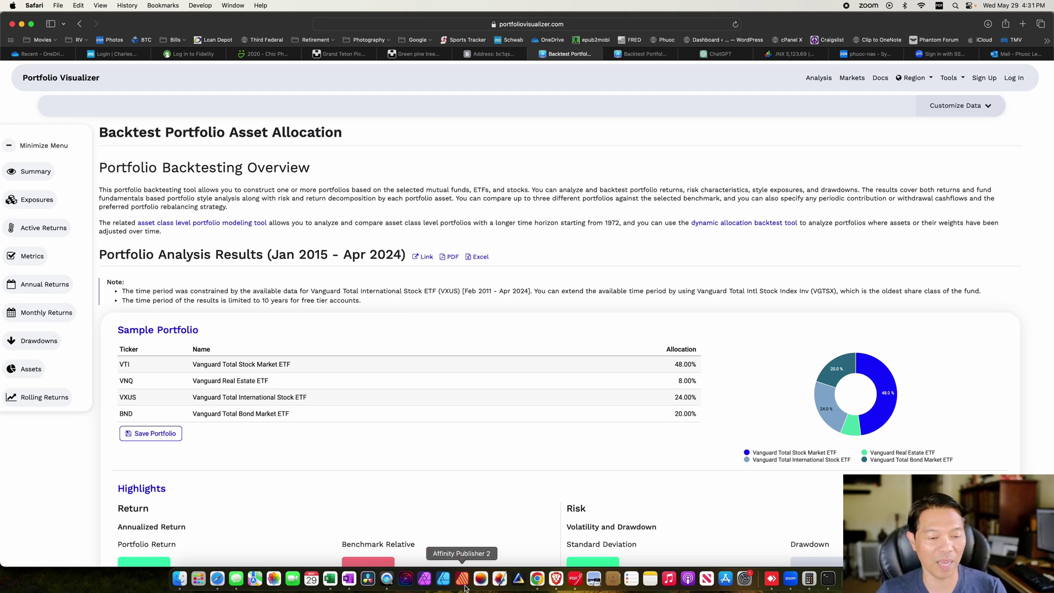
click(332, 580)
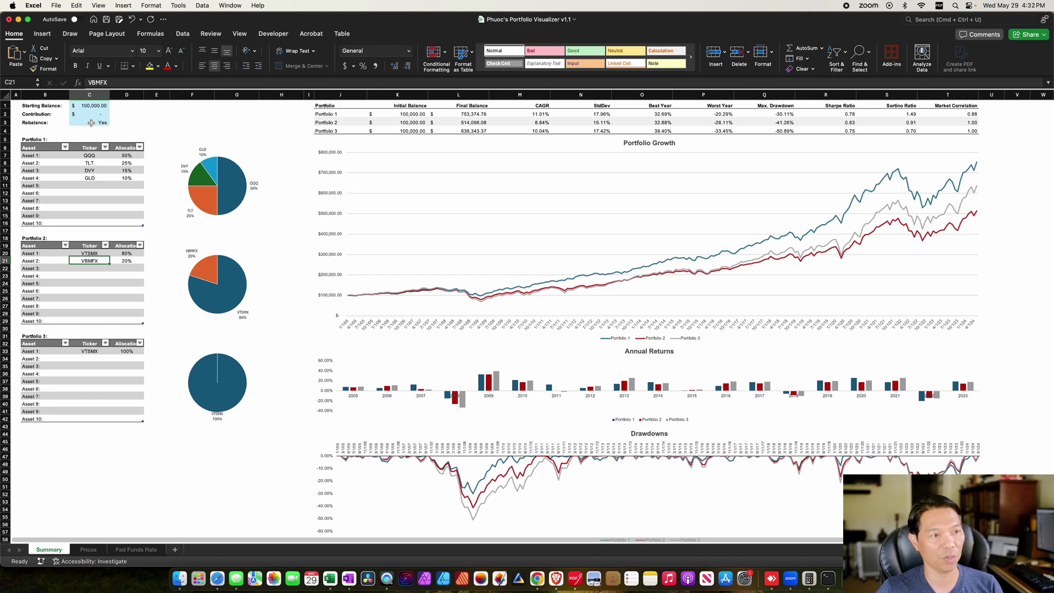
click(91, 123)
click(113, 121)
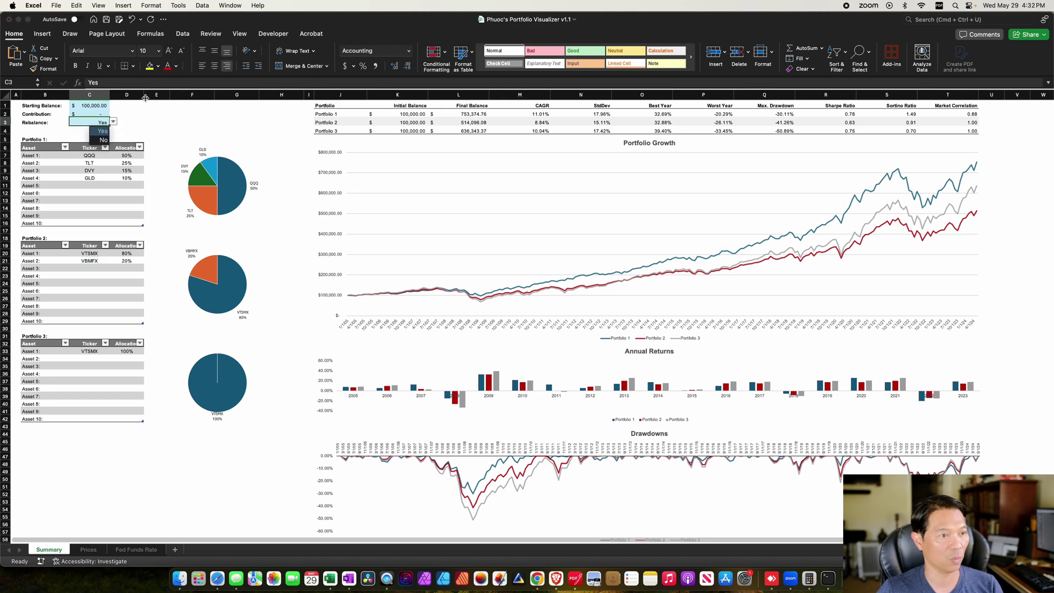
key(Escape)
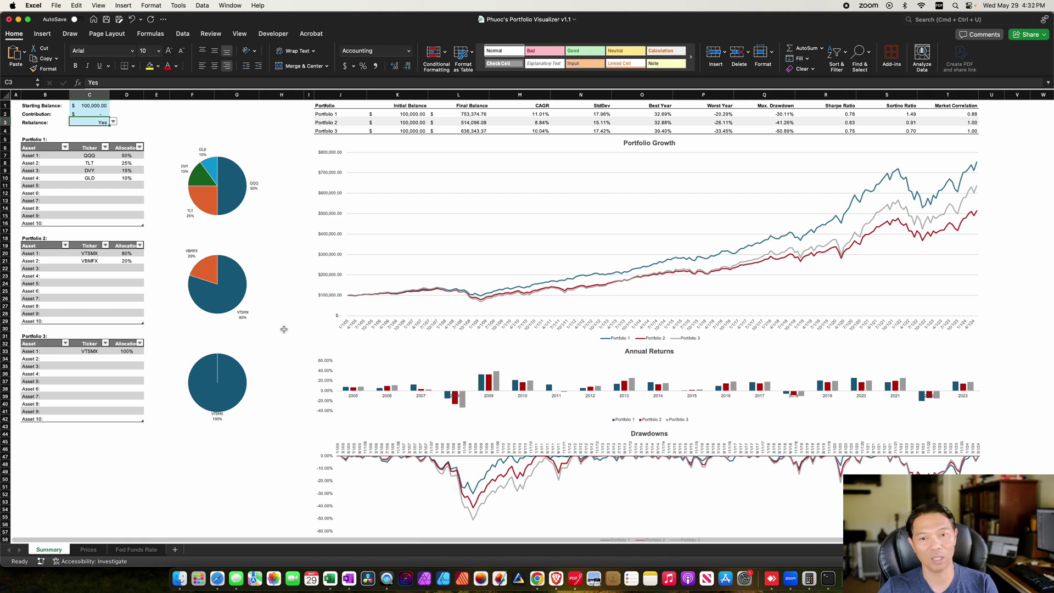
click(87, 178)
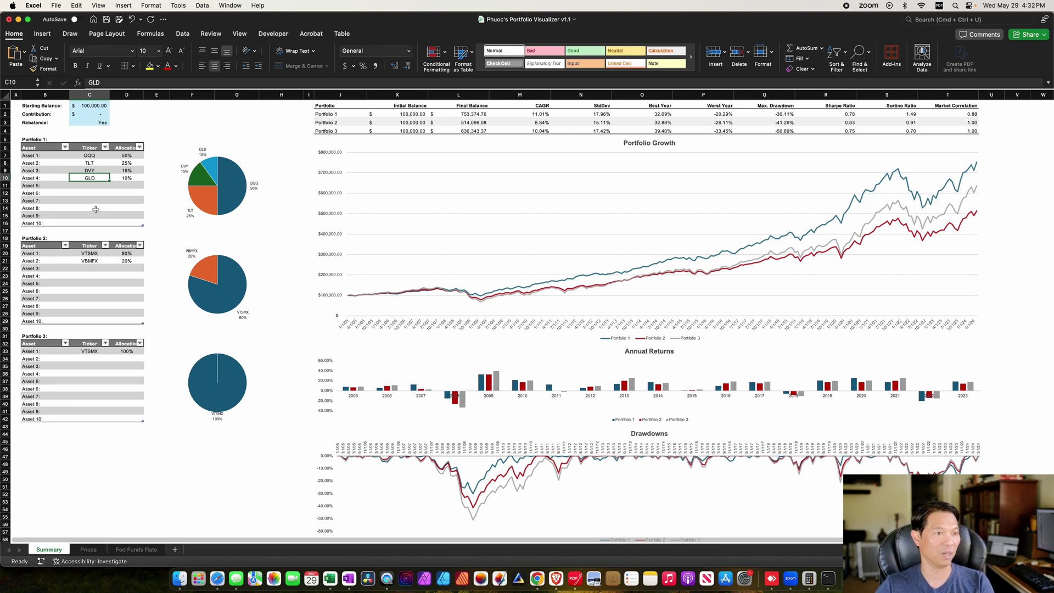
key(Up)
key(Up)
key(Up)
key(Right)
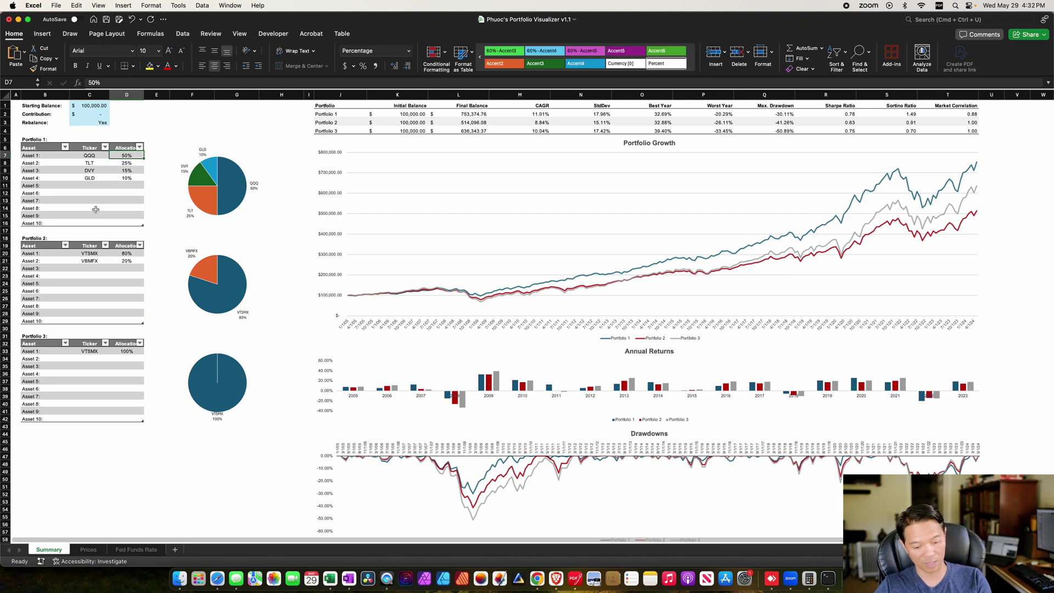
text(60)
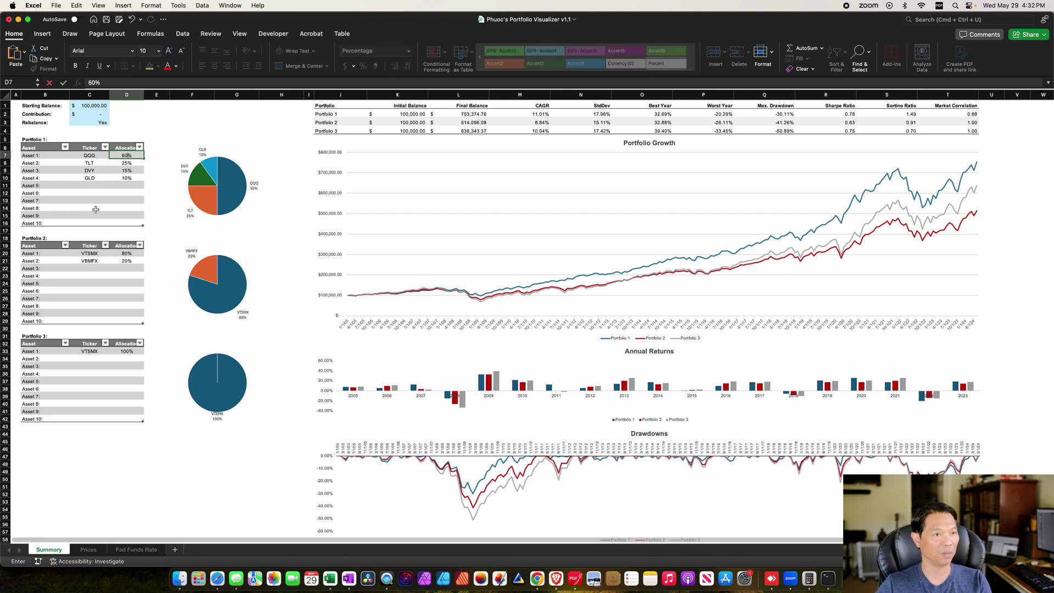
key(Return)
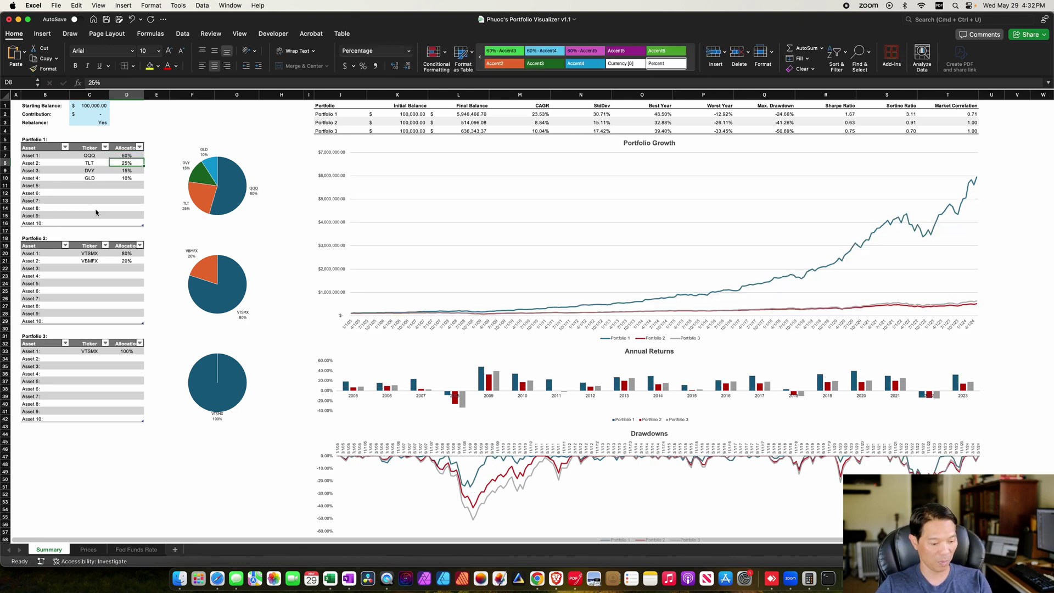
text(20)
key(Return)
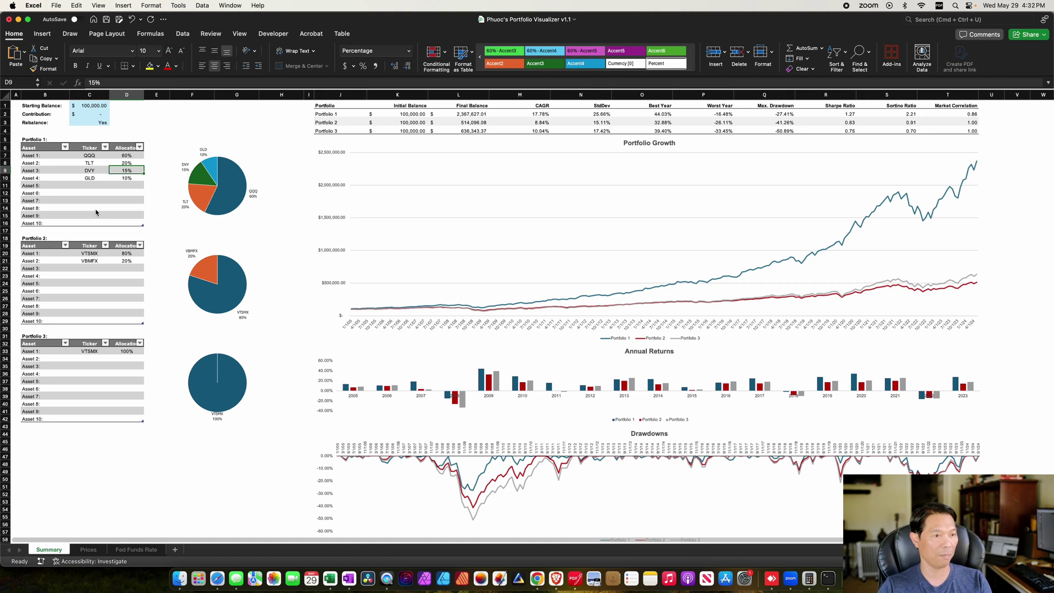
text(10)
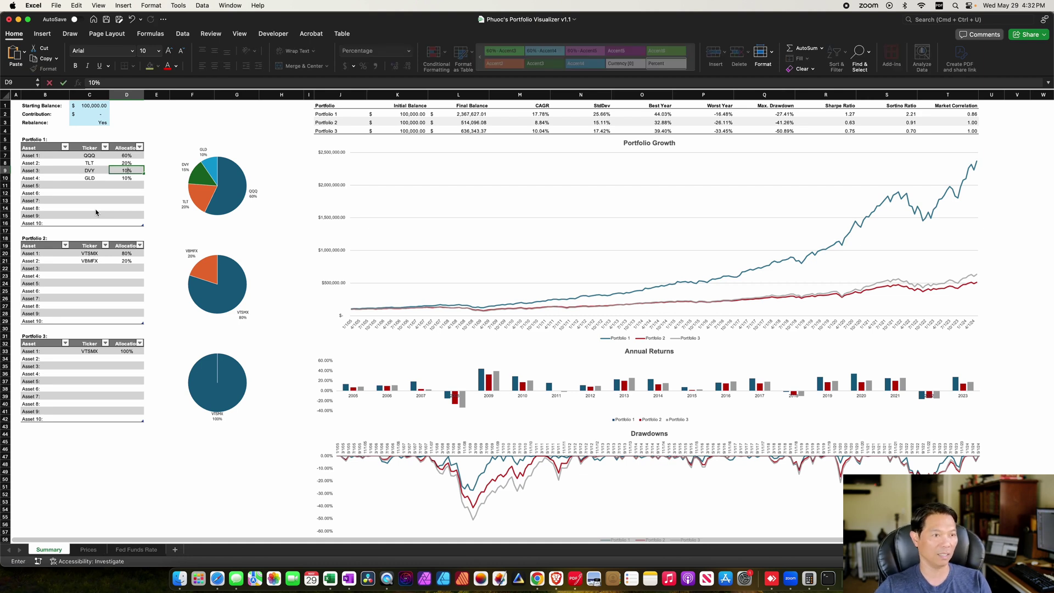
key(Return)
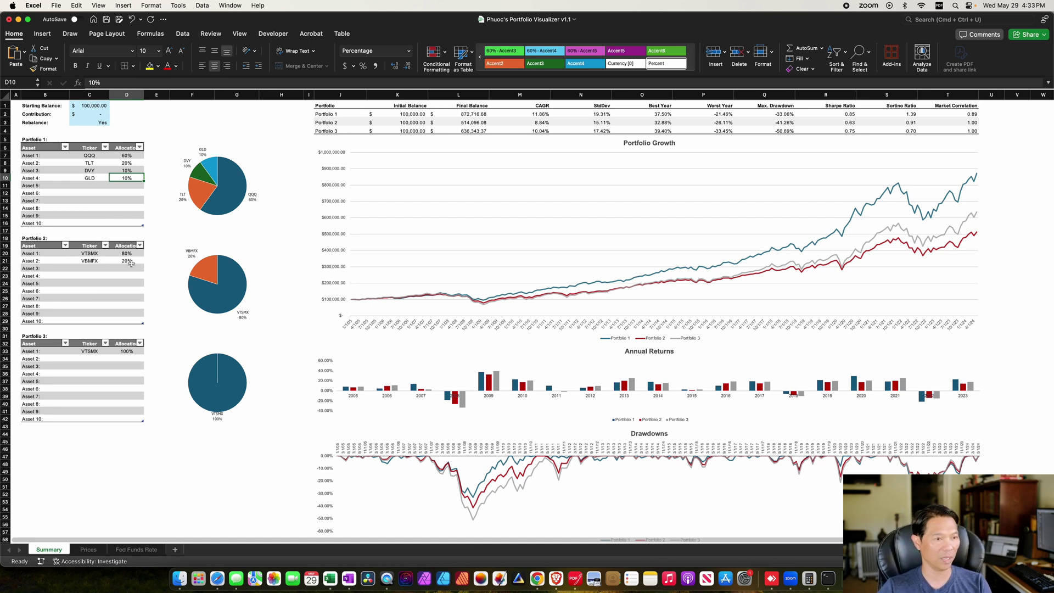
click(126, 352)
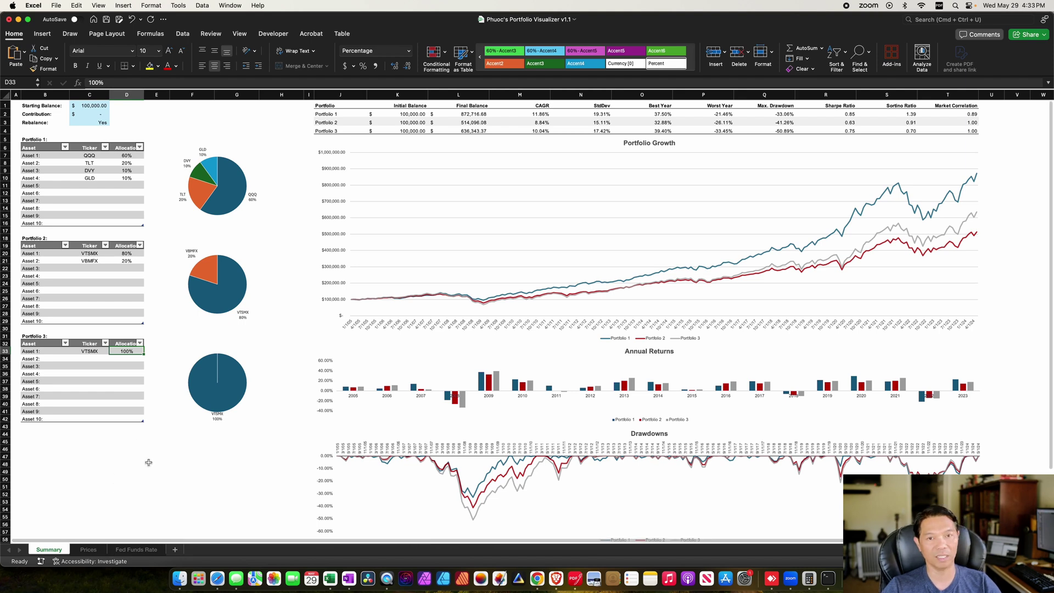
Step: Switch to the Prices sheet and scroll through its monthly OHLC, Adj Close and Volume data
click(89, 550)
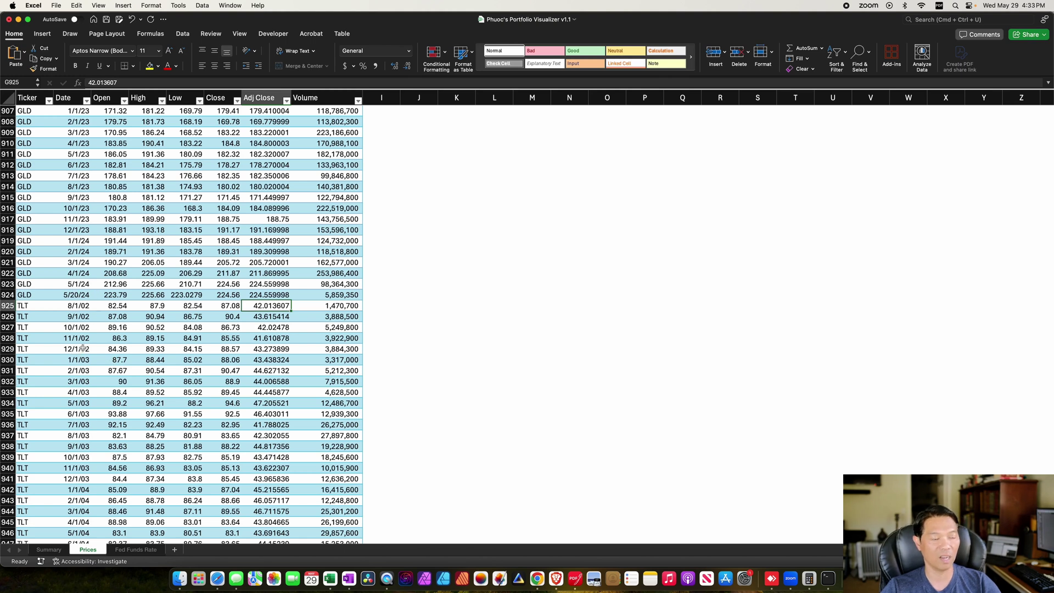
scroll(90, 403, down, 1)
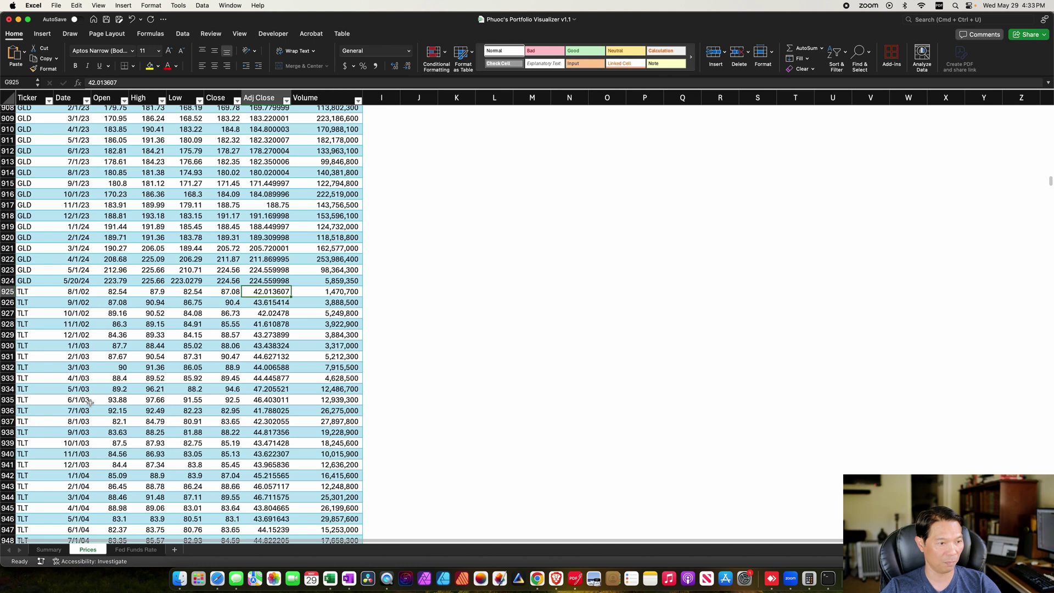
scroll(92, 414, up, 3)
scroll(91, 414, up, 3)
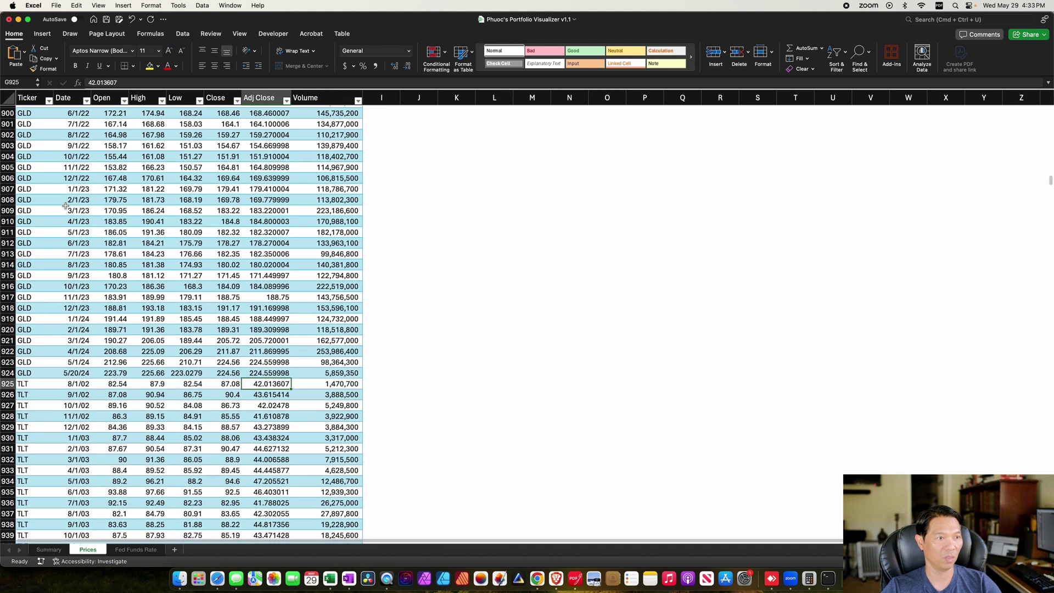
Step: Browse the tickers in the Ticker column filter list, then close it without filtering
click(49, 100)
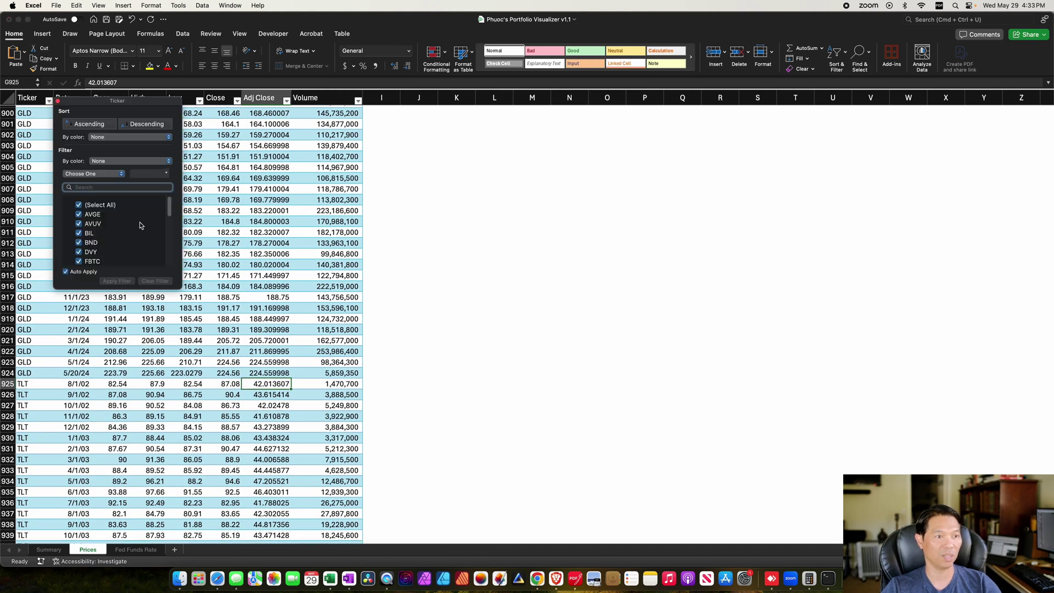
scroll(171, 215, down, 1)
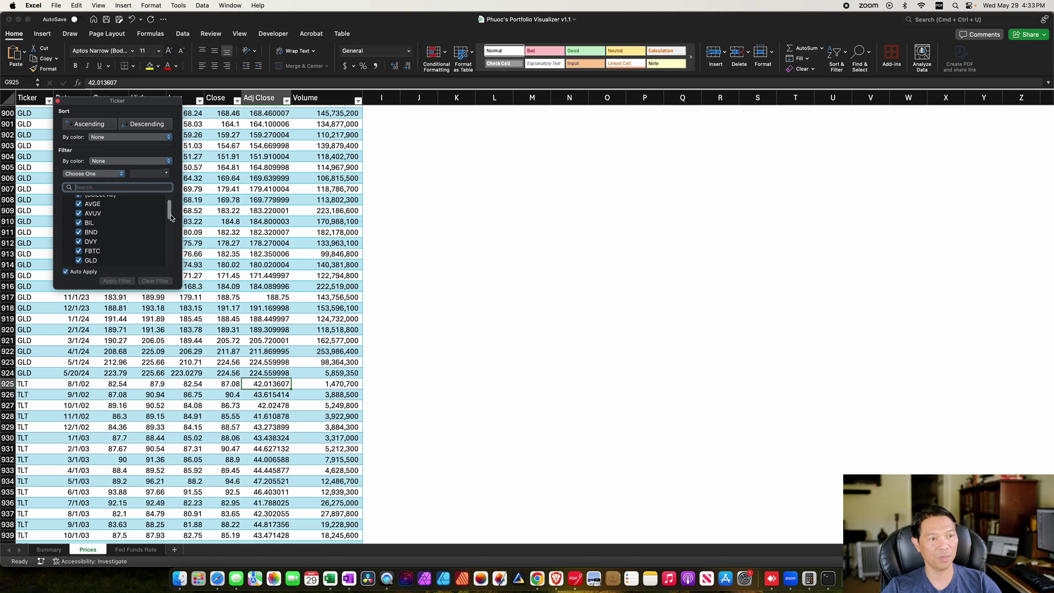
scroll(109, 242, down, 1)
scroll(109, 243, down, 10)
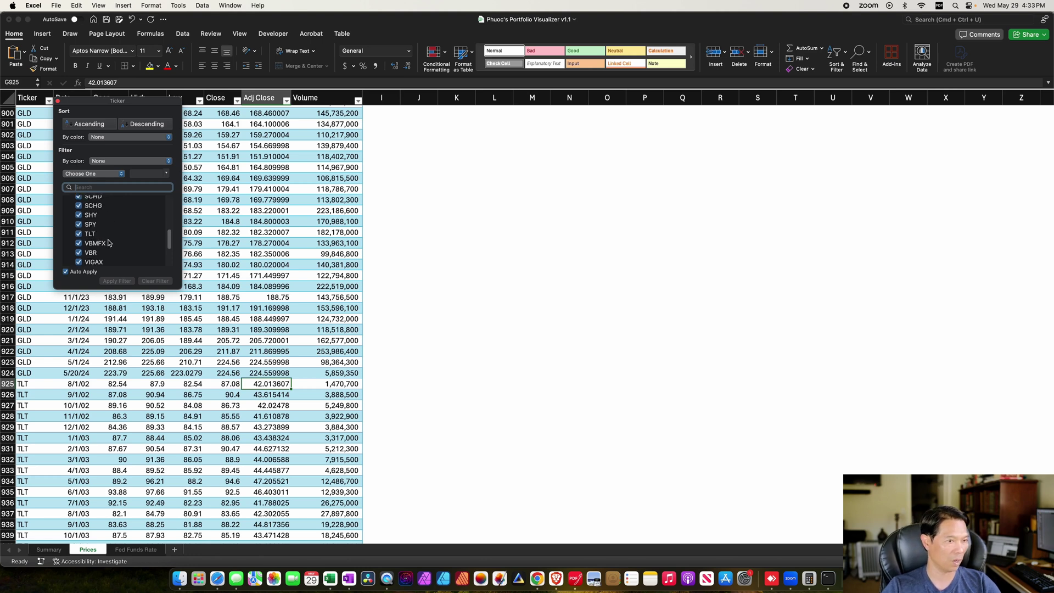
scroll(109, 243, down, 5)
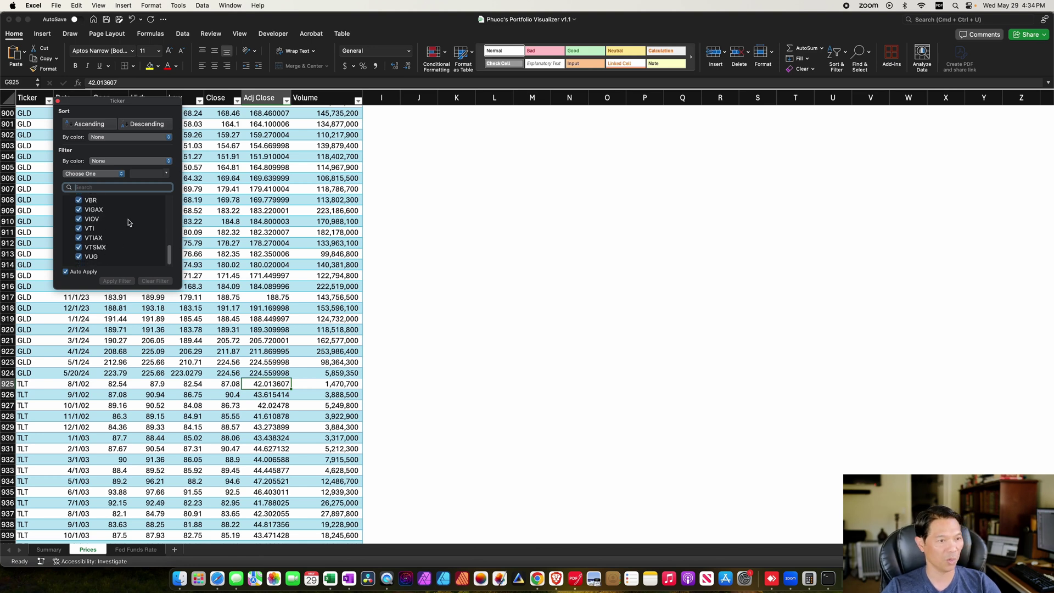
scroll(141, 246, up, 1)
scroll(142, 246, up, 1)
scroll(143, 248, up, 5)
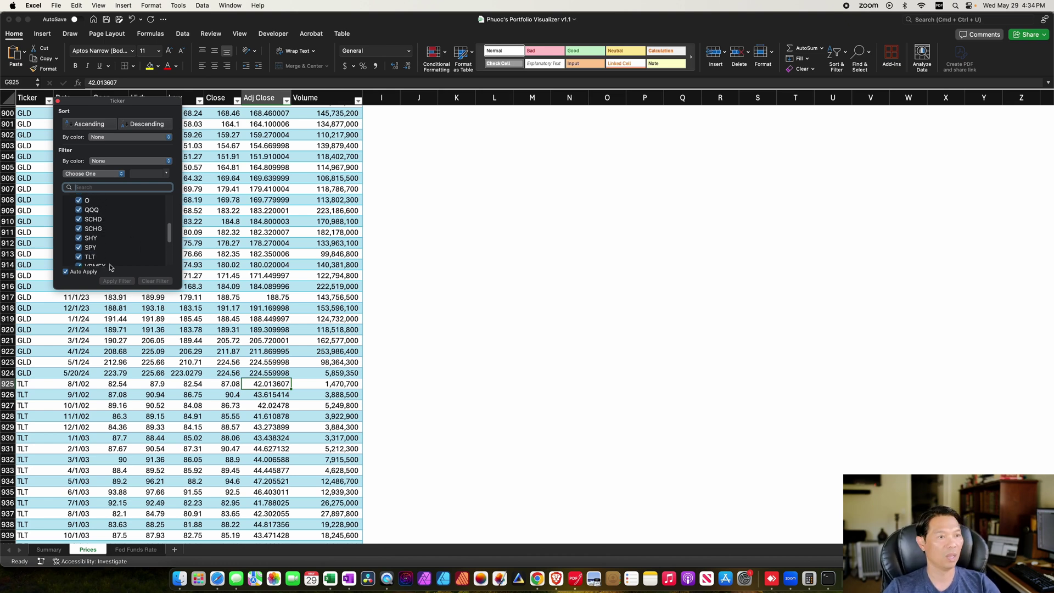
scroll(109, 228, up, 1)
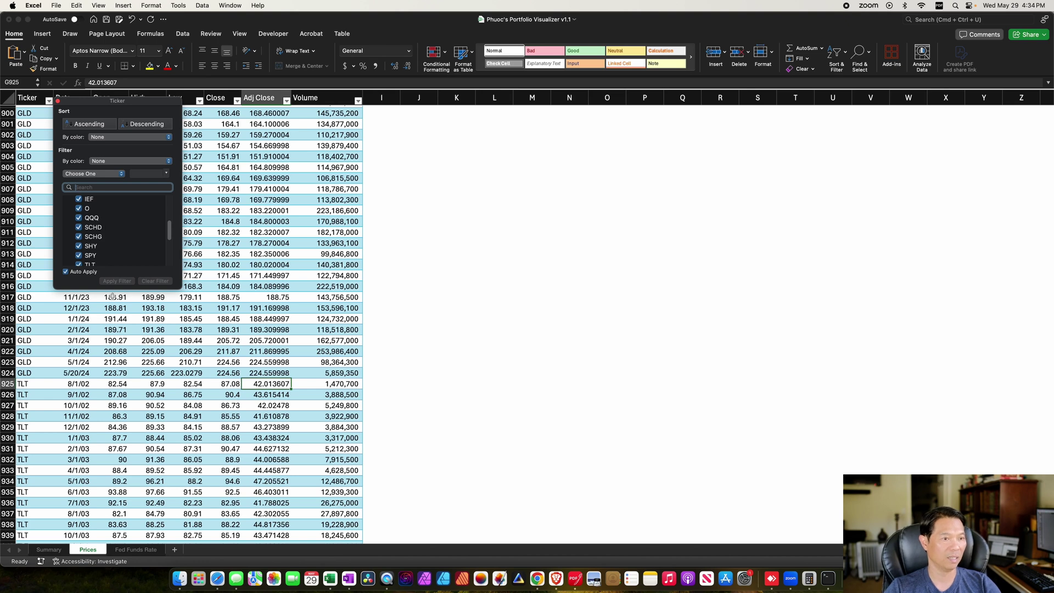
scroll(88, 222, up, 1)
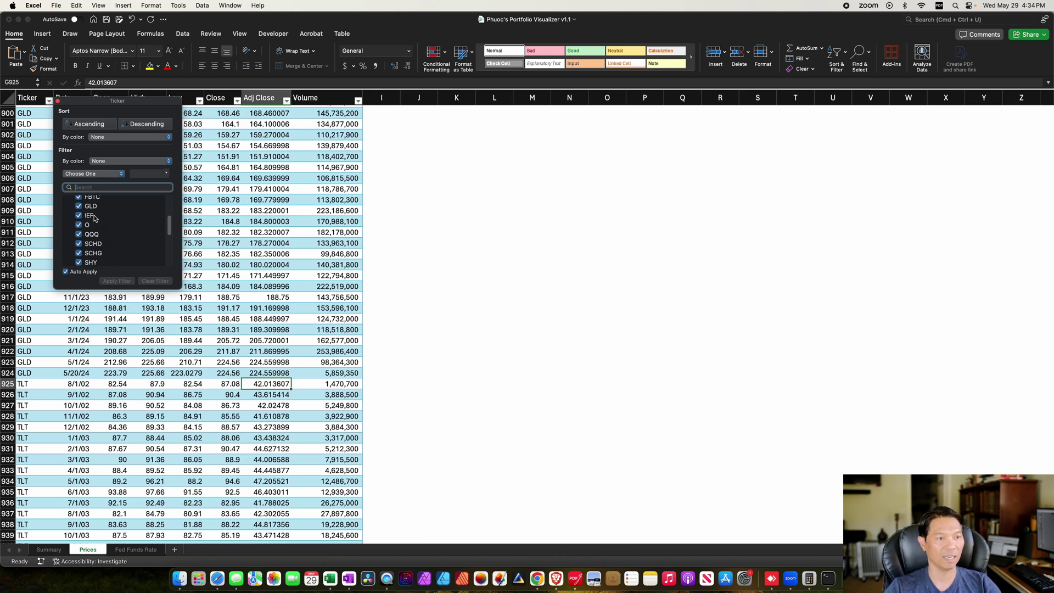
click(268, 237)
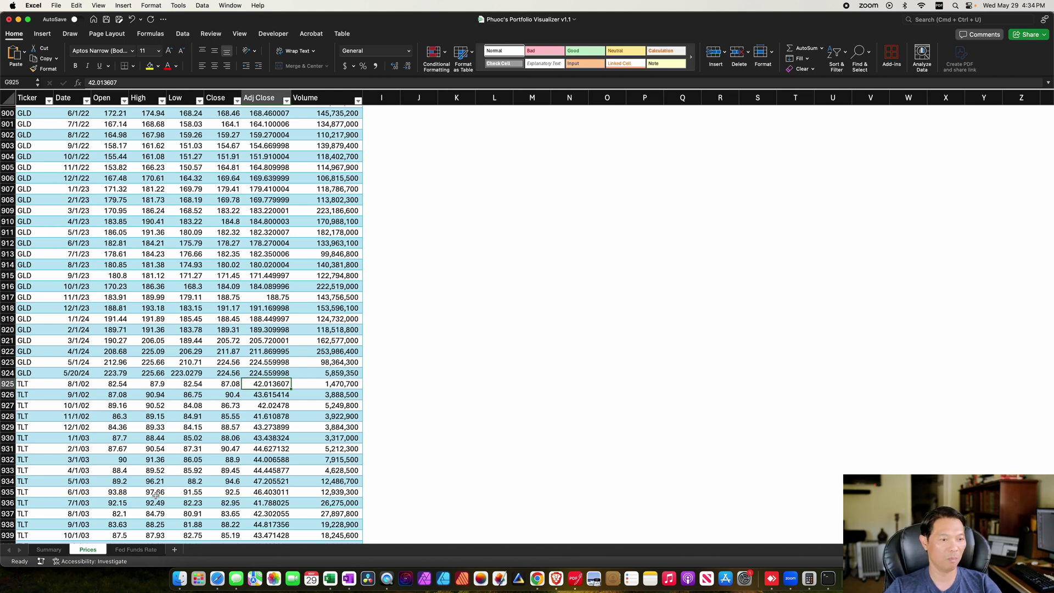
Step: View the Fed Funds Rate monthly rates from 1954-07-01, then return to the Summary charts
click(144, 550)
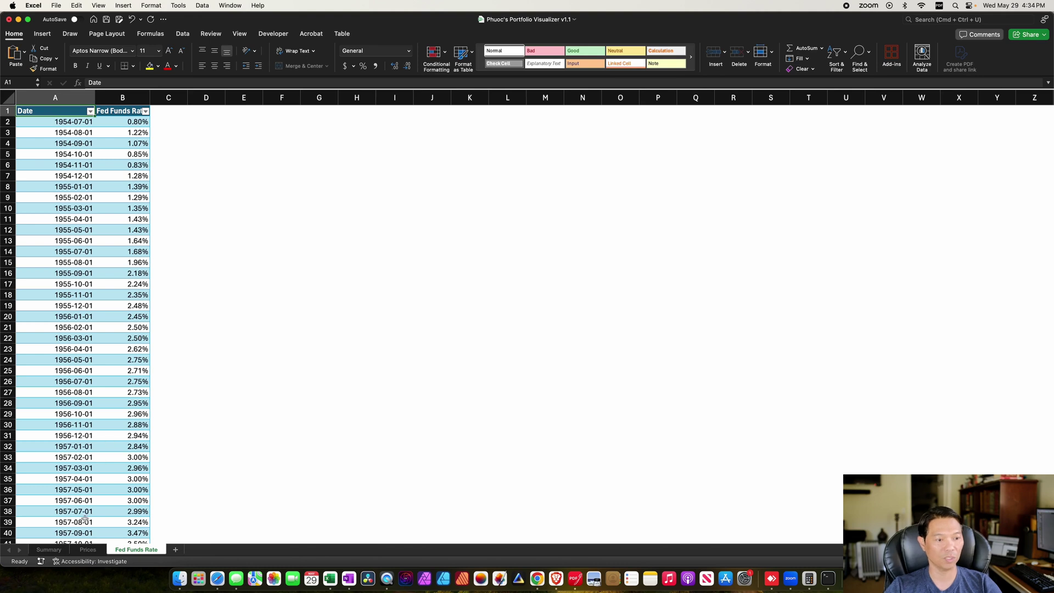
click(58, 550)
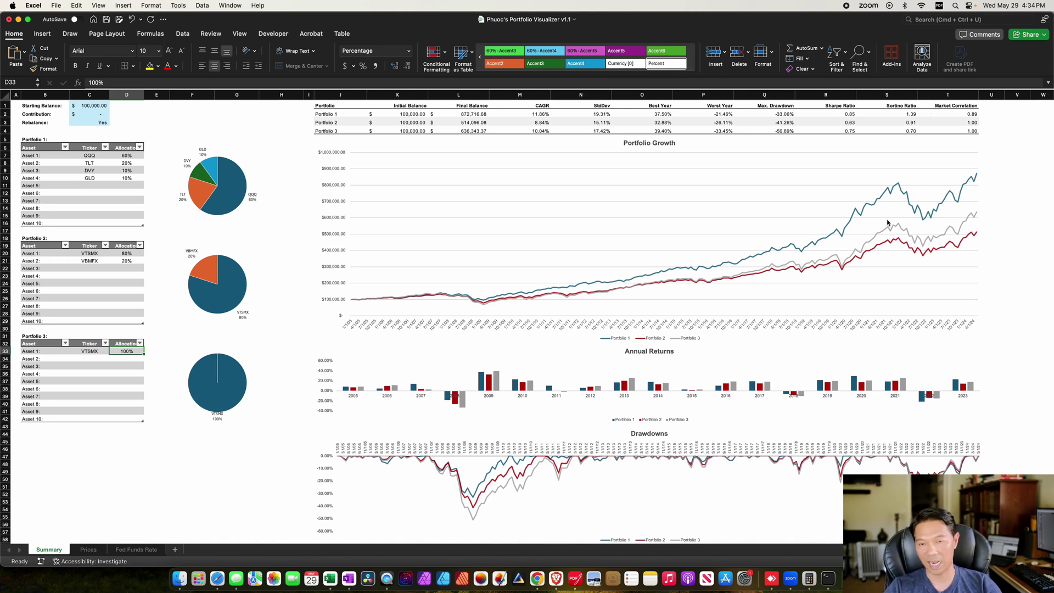
mouse_move(851, 213)
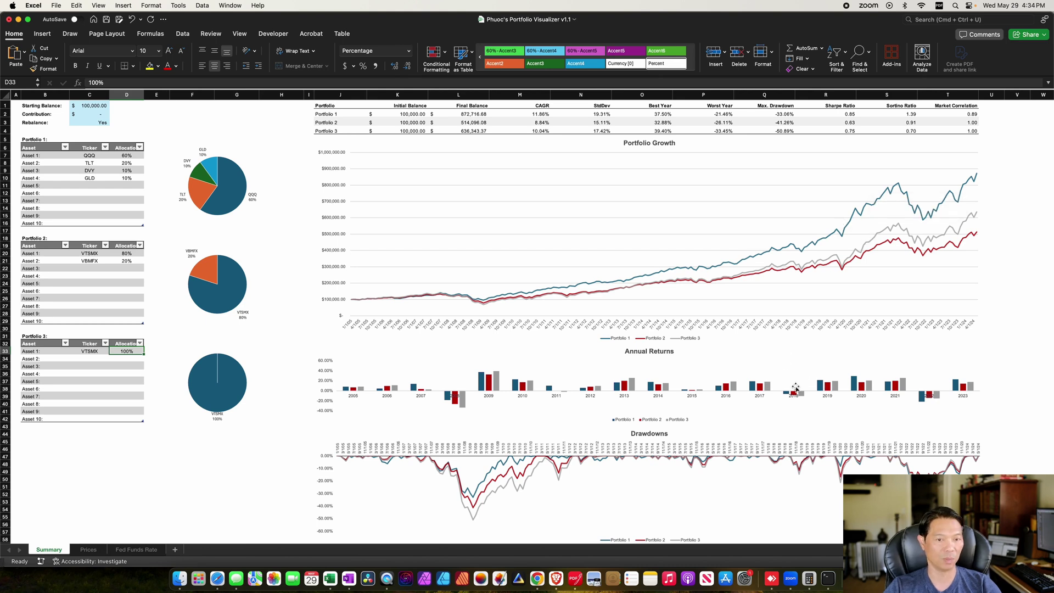
scroll(797, 388, down, 1)
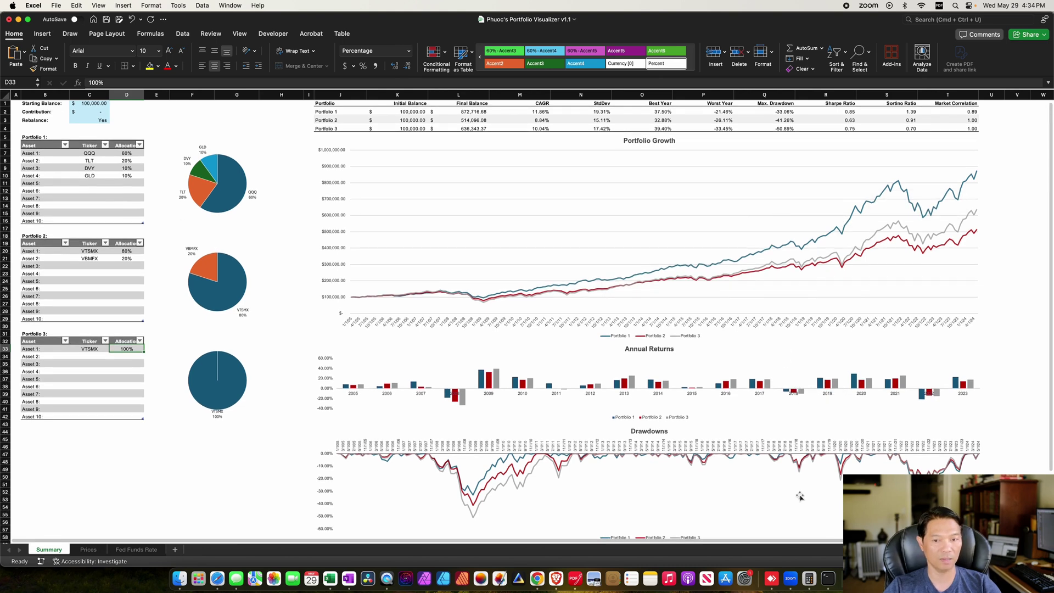